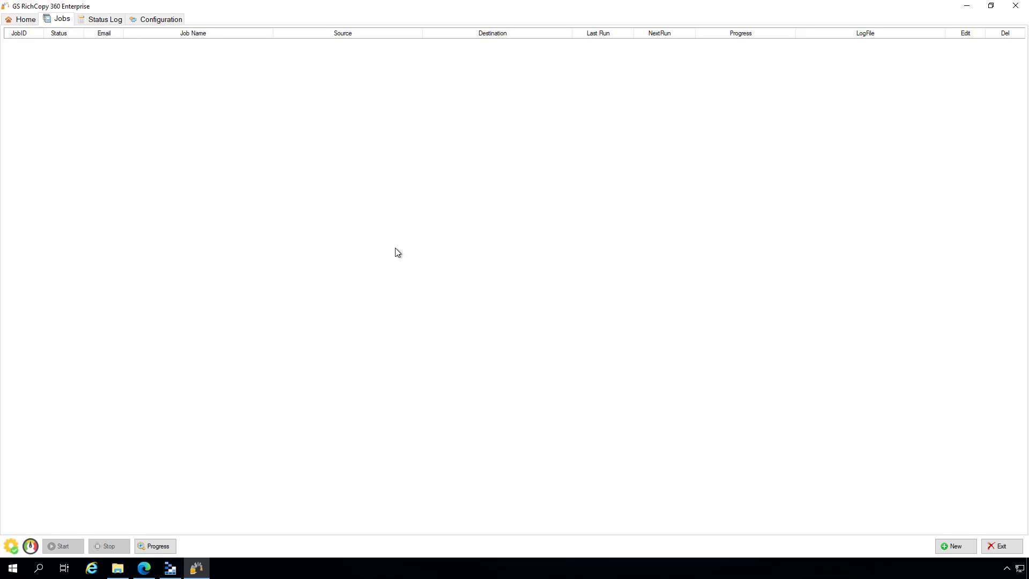
# - Bring up the job actions context menu on the empty Jobs list
pyautogui.rightClick(240, 83)
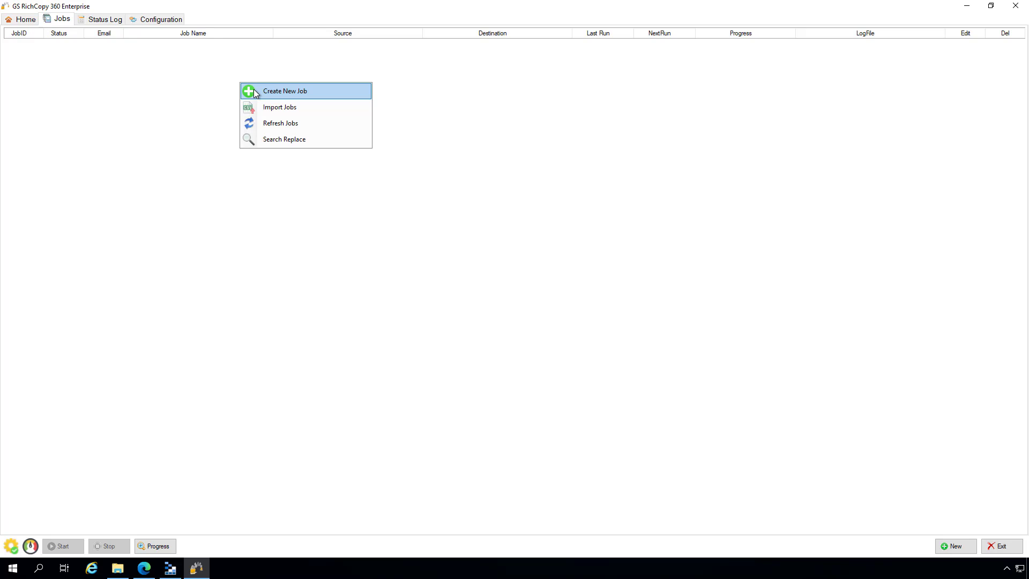
pyautogui.click(22, 34)
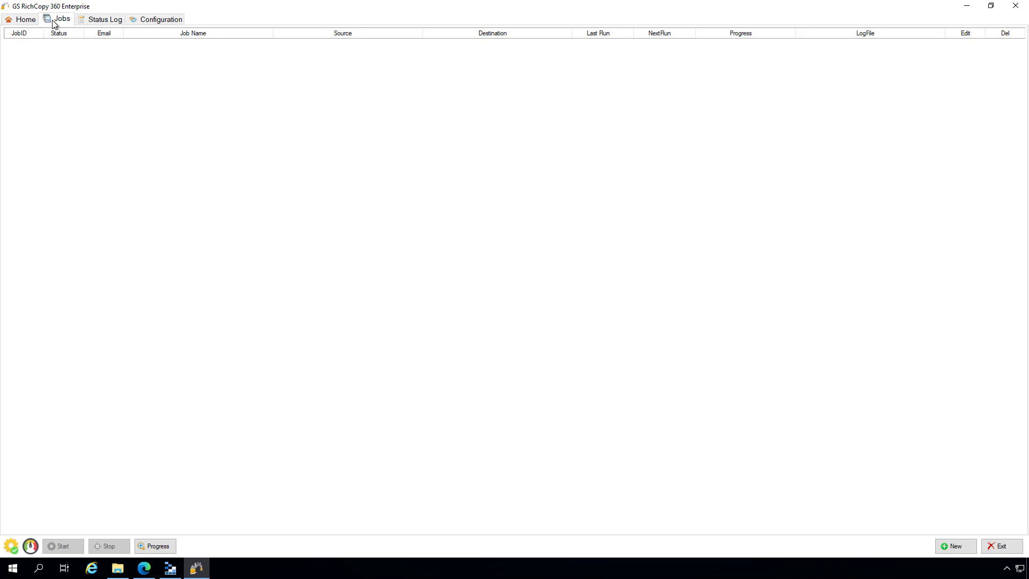
pyautogui.rightClick(101, 91)
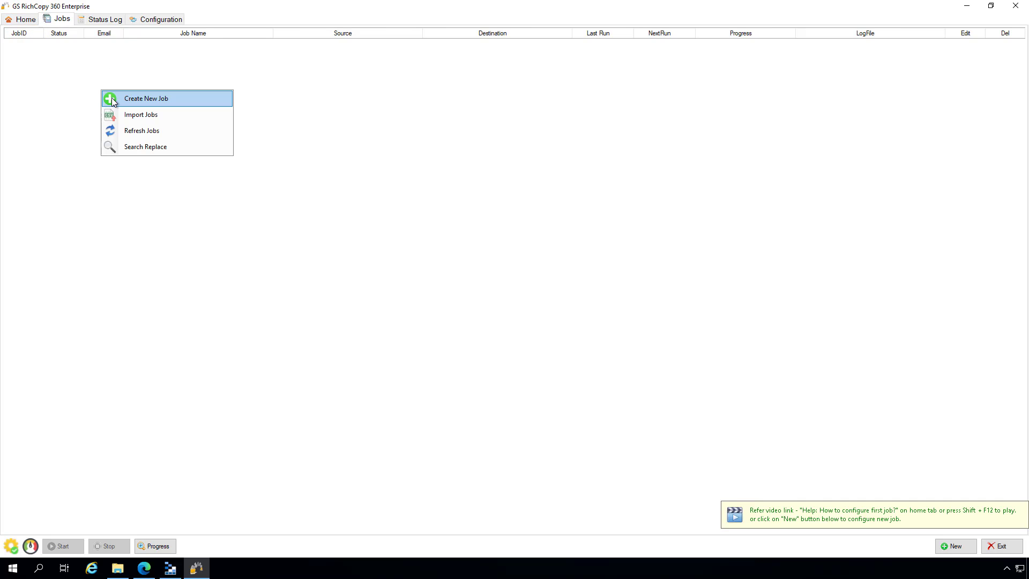
# - Create a new job without the wizard and name it 'Test to Azure Blob Storage'
pyautogui.click(113, 98)
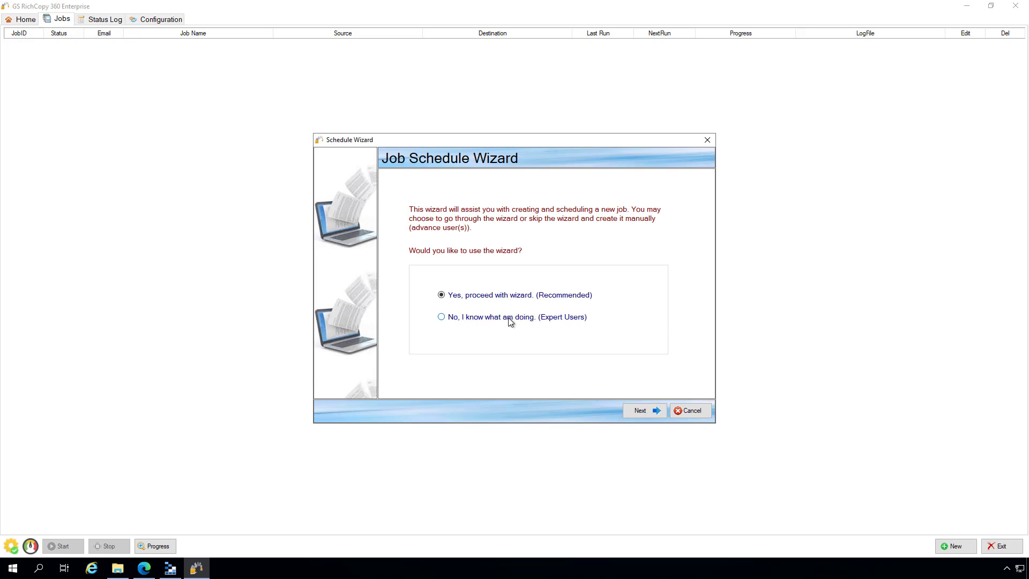
pyautogui.click(462, 318)
pyautogui.click(640, 411)
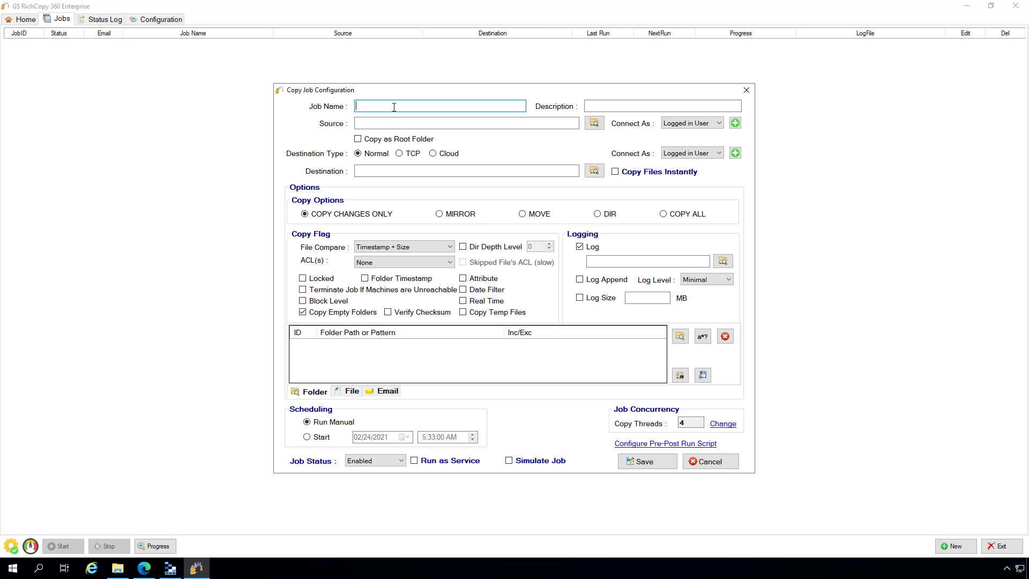
pyautogui.write('T')
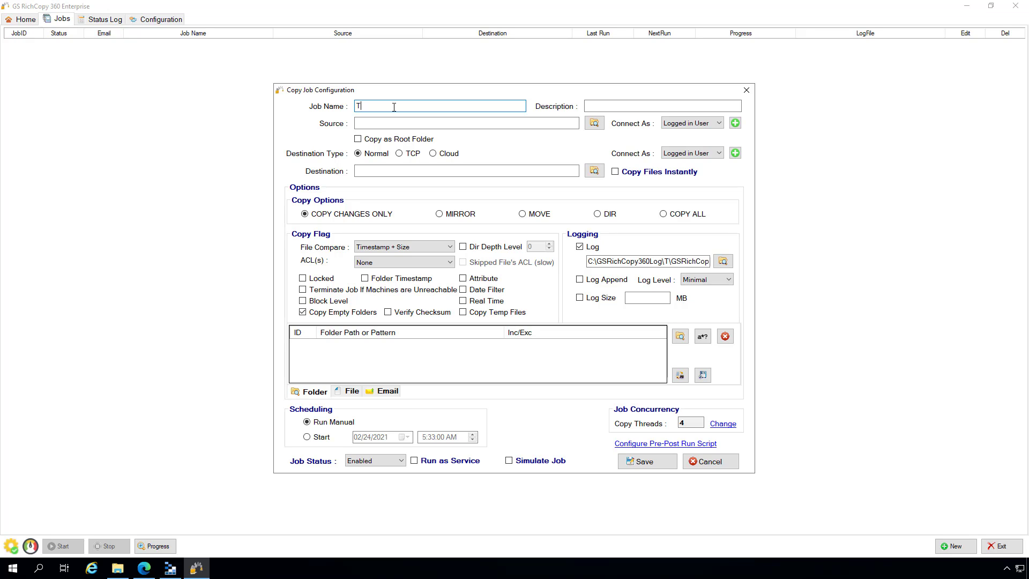
pyautogui.write('est to Azure Blob Storage')
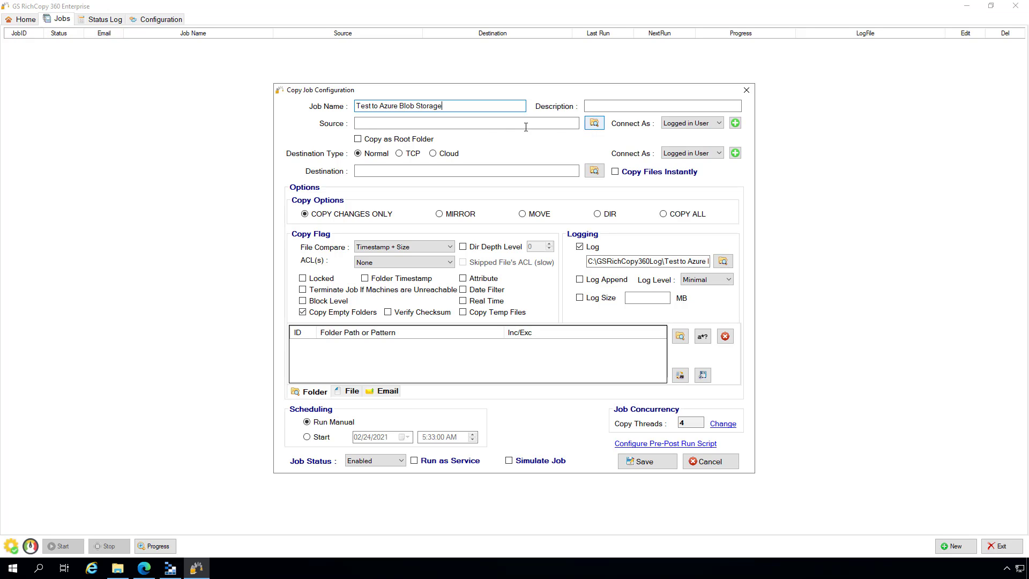
pyautogui.click(474, 124)
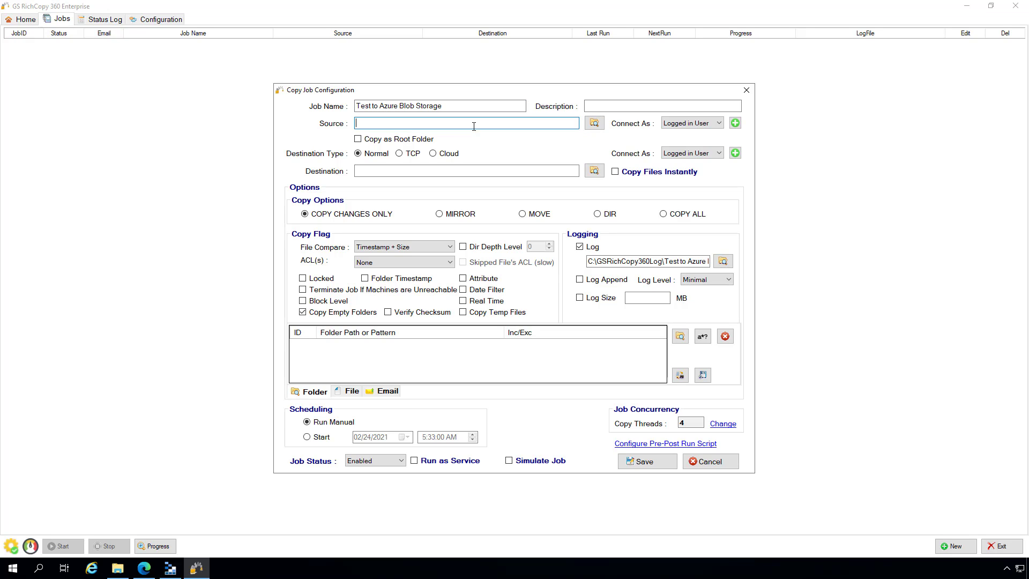
# - Copy the C:\Data path from File Explorer's address bar into the job's Source field
pyautogui.click(118, 568)
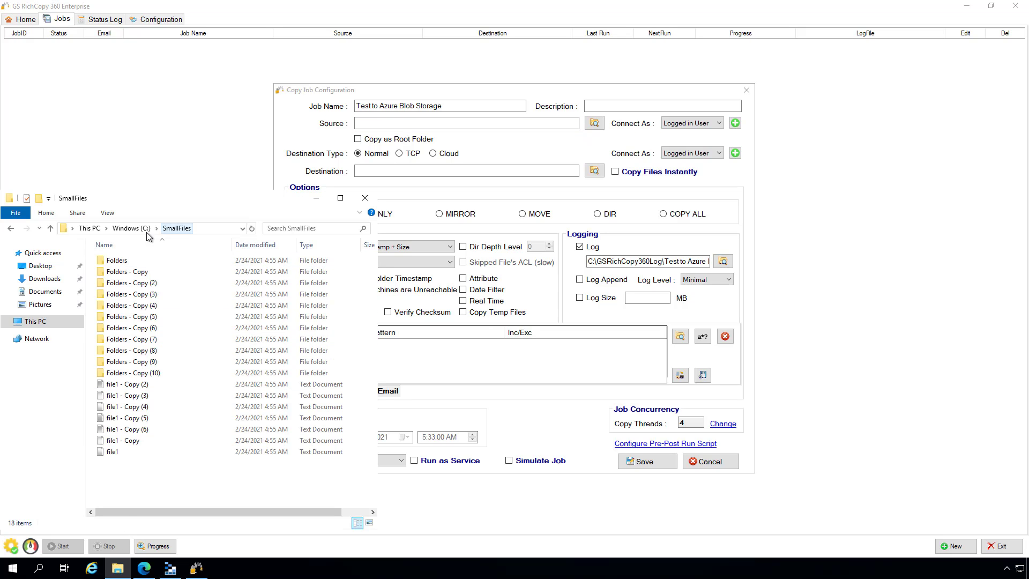
pyautogui.click(130, 229)
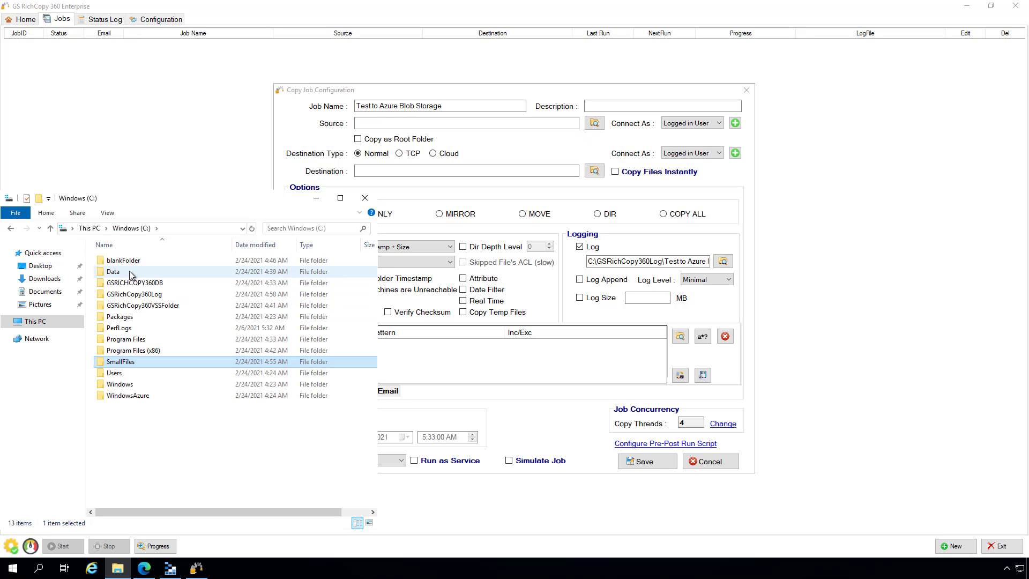
pyautogui.doubleClick(129, 272)
pyautogui.click(207, 229)
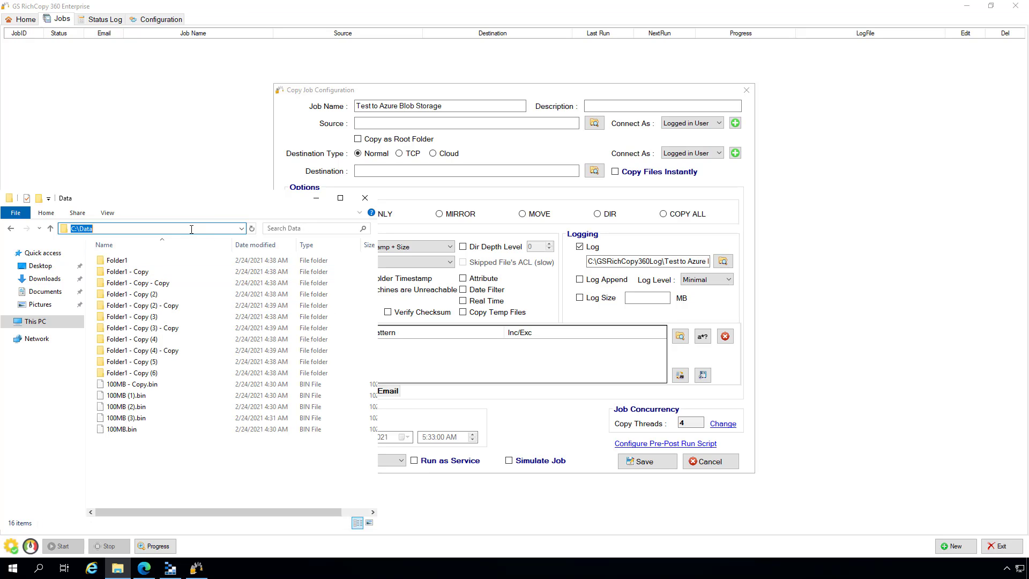
pyautogui.rightClick(186, 229)
pyautogui.click(211, 263)
pyautogui.click(462, 123)
pyautogui.hotkey('ctrl', 'v')
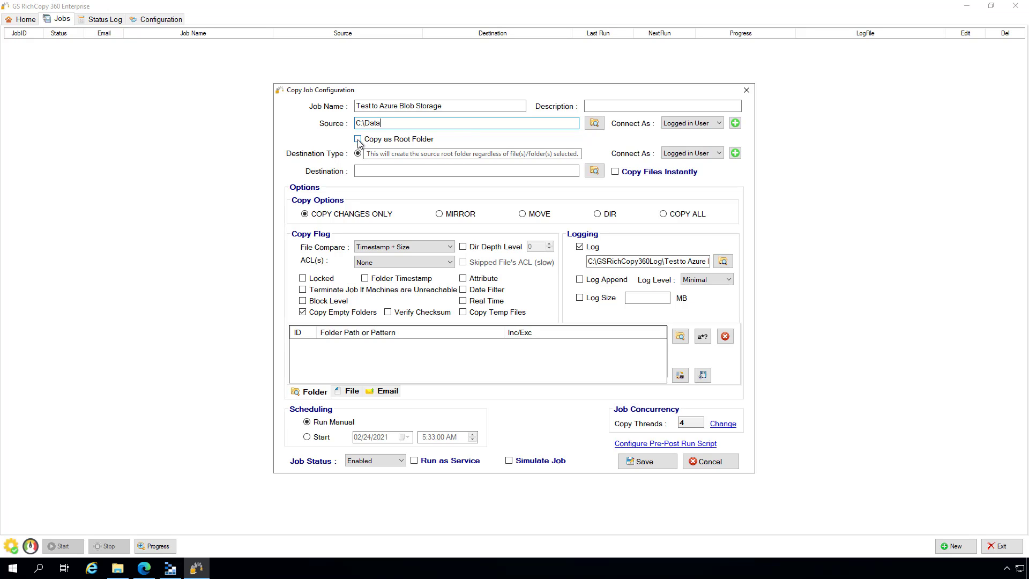
# - Copy C:\Data as a root folder to a Cloud destination using the AzureBlob provider
pyautogui.moveTo(381, 124); pyautogui.dragTo(363, 126)
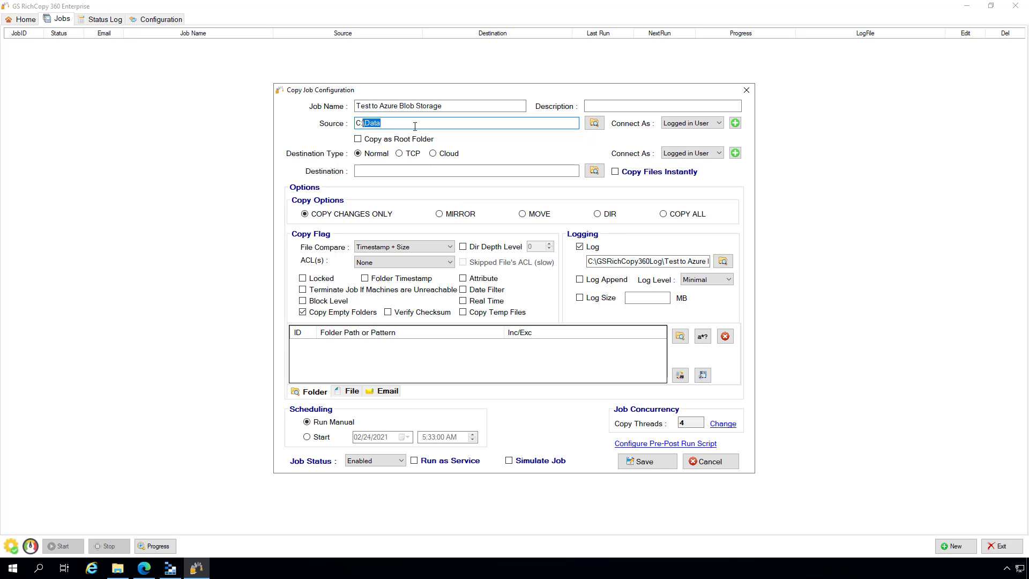
pyautogui.click(387, 140)
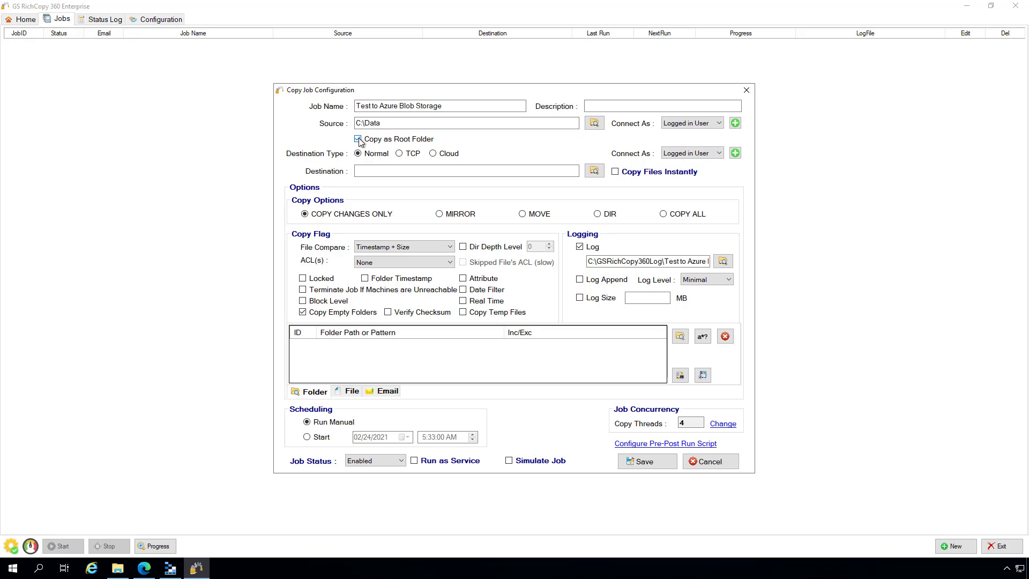
pyautogui.click(432, 154)
pyautogui.click(501, 154)
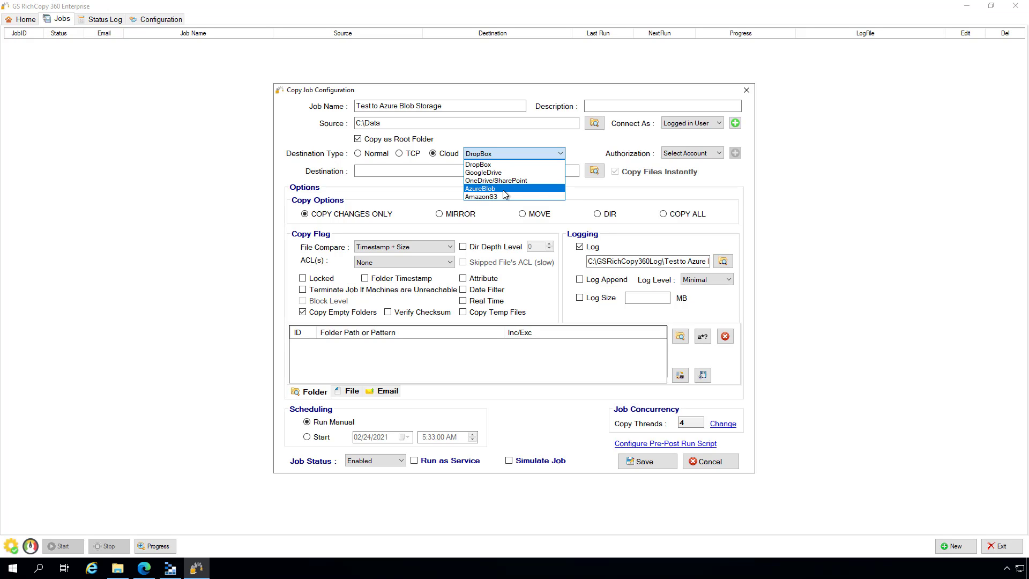
pyautogui.click(503, 190)
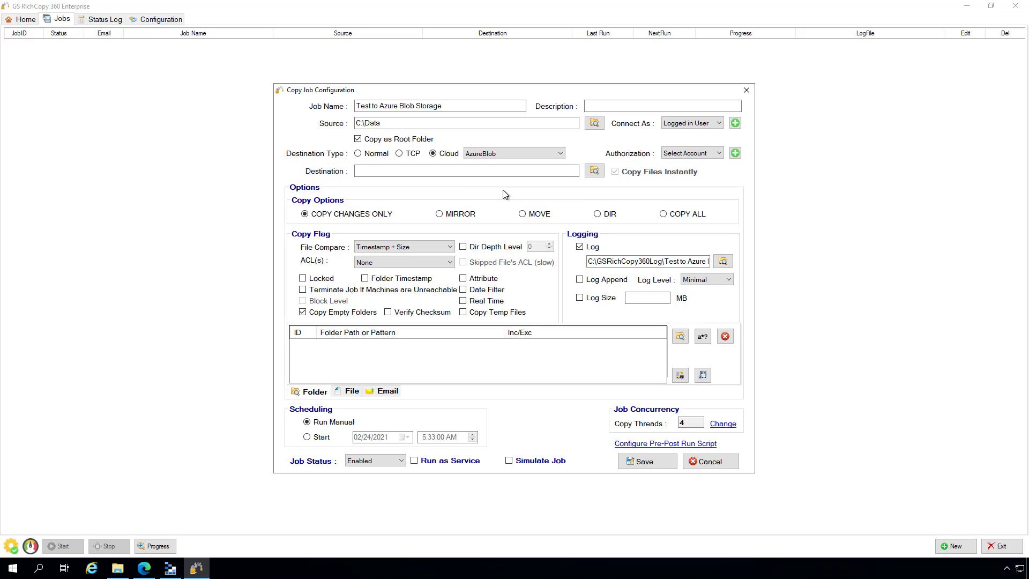
# - Add a new AzureBlob authorization account aliased 'Azure Blob Storage Test', then go to Azure's access keys
pyautogui.click(735, 154)
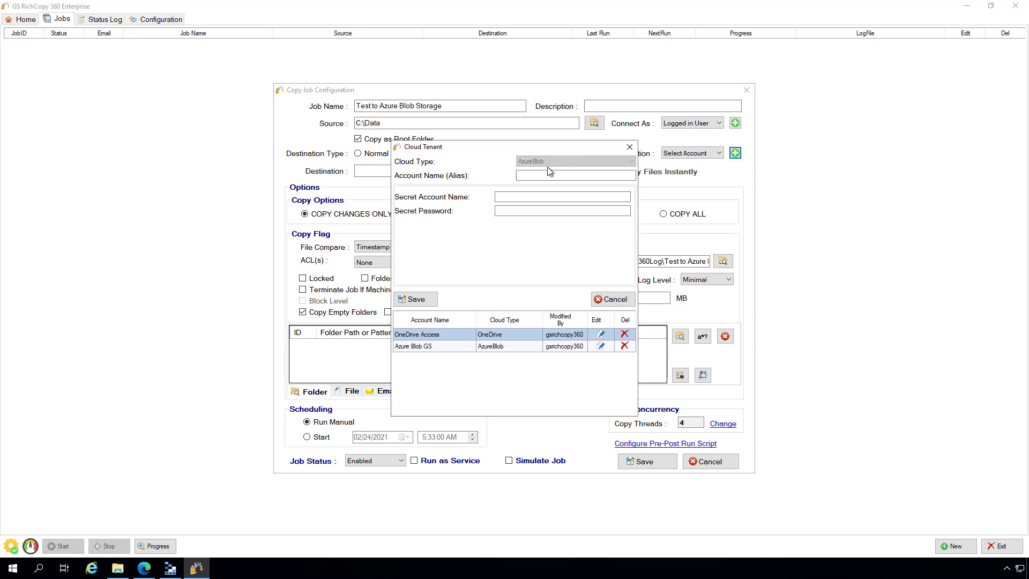
pyautogui.click(521, 175)
pyautogui.click(538, 177)
pyautogui.write('Azure Blob Storage Test')
pyautogui.click(568, 196)
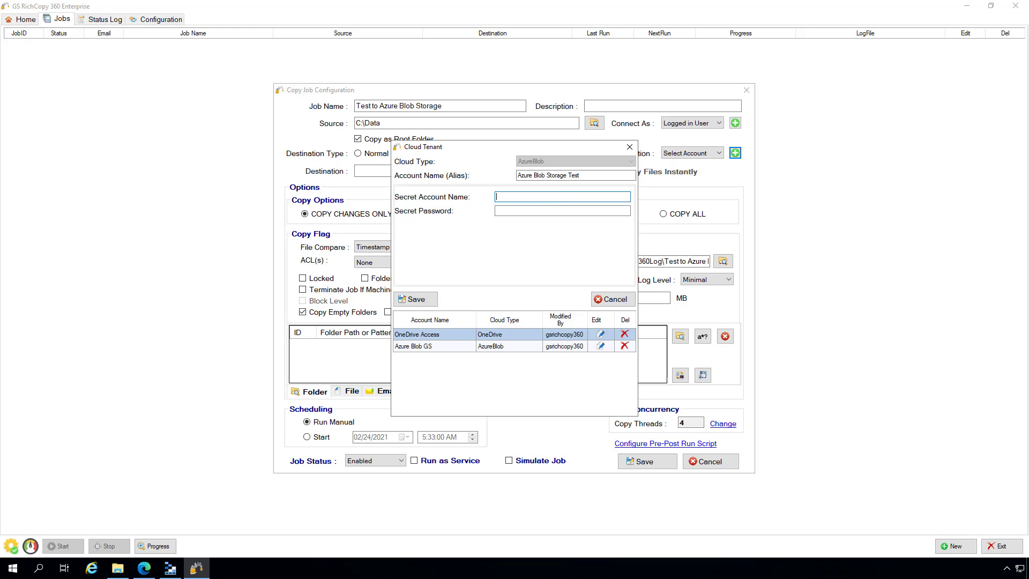
pyautogui.hotkey('alt', 'Tab')
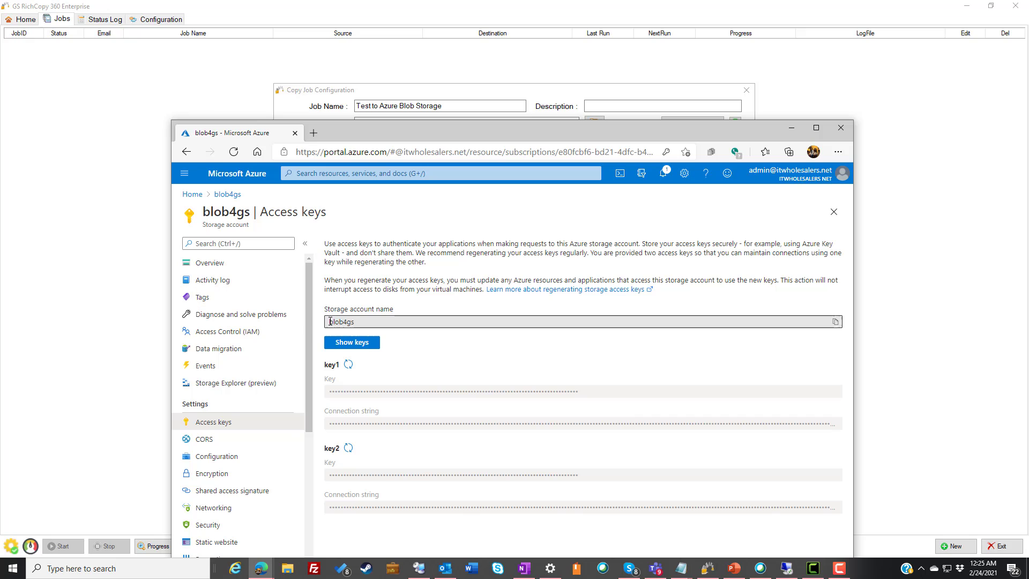
# - Copy the Azure storage account name into the account's secret account name field
pyautogui.click(367, 326)
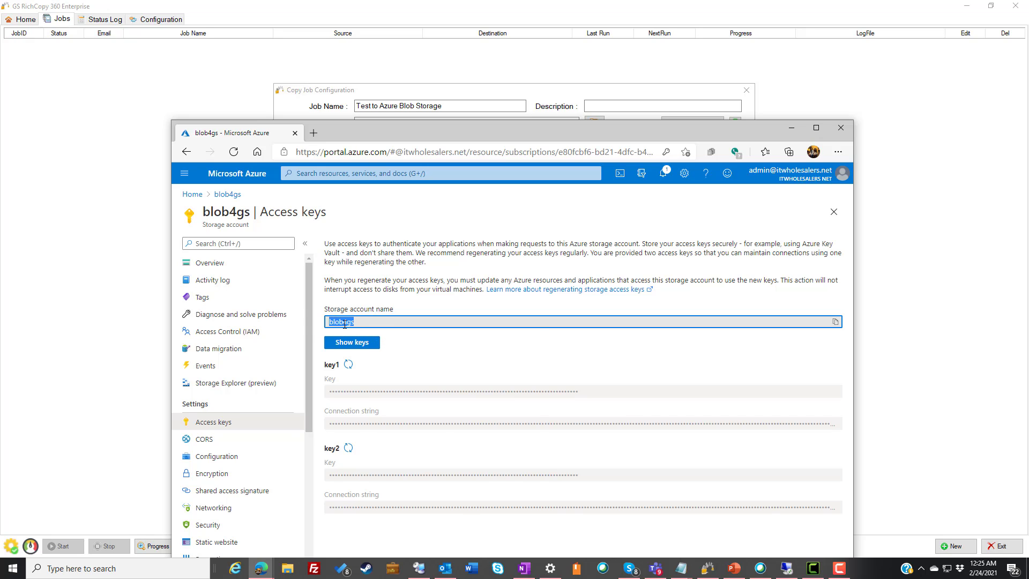
pyautogui.rightClick(347, 331)
pyautogui.click(370, 334)
pyautogui.moveTo(484, 129); pyautogui.dragTo(505, 276)
pyautogui.click(531, 200)
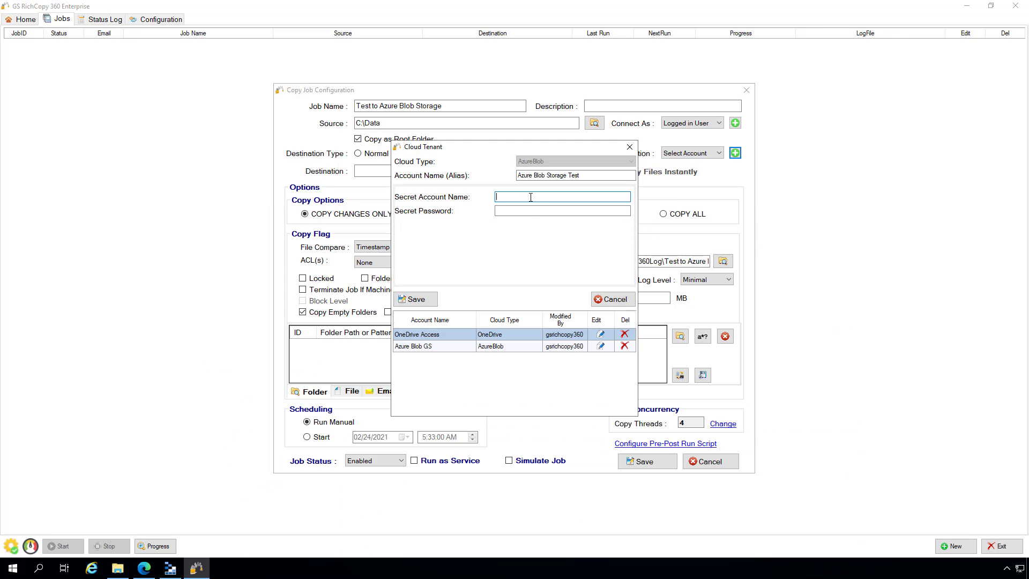
pyautogui.hotkey('ctrl', 'v')
# - Reveal and copy the key1 access key, then return to the Secret Password field
pyautogui.hotkey('alt', 'Tab')
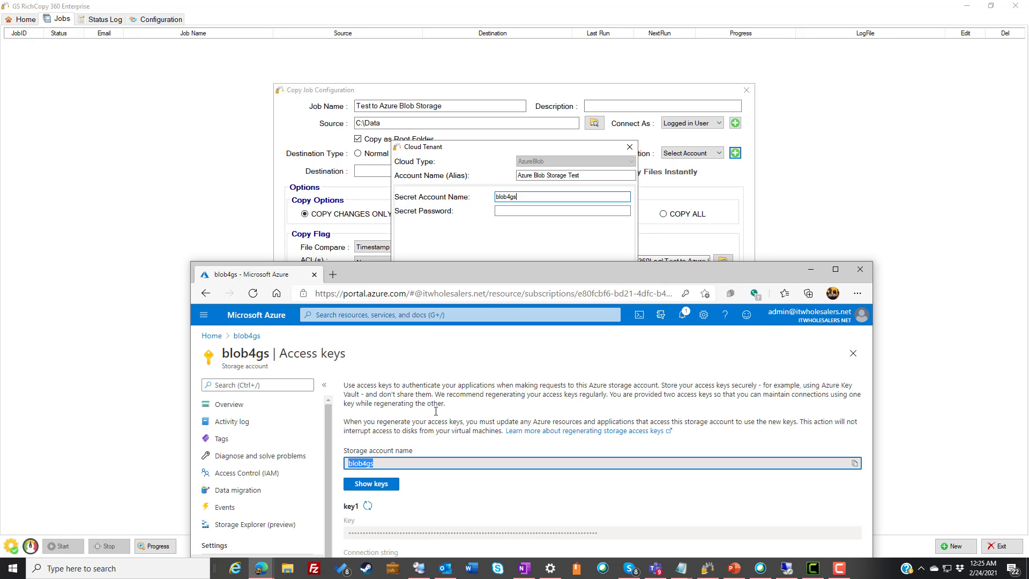
pyautogui.moveTo(519, 282); pyautogui.dragTo(633, 165)
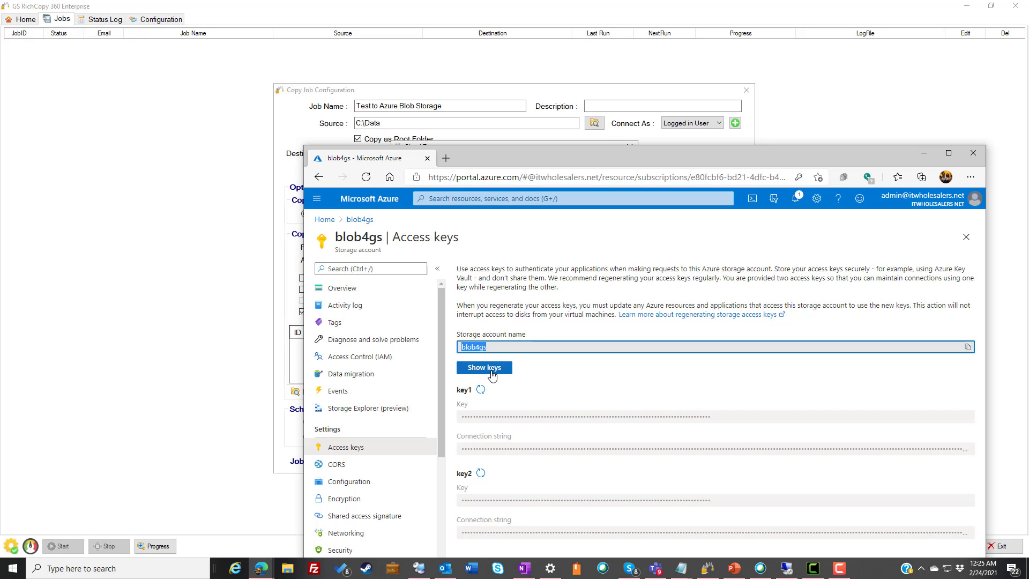
pyautogui.click(491, 369)
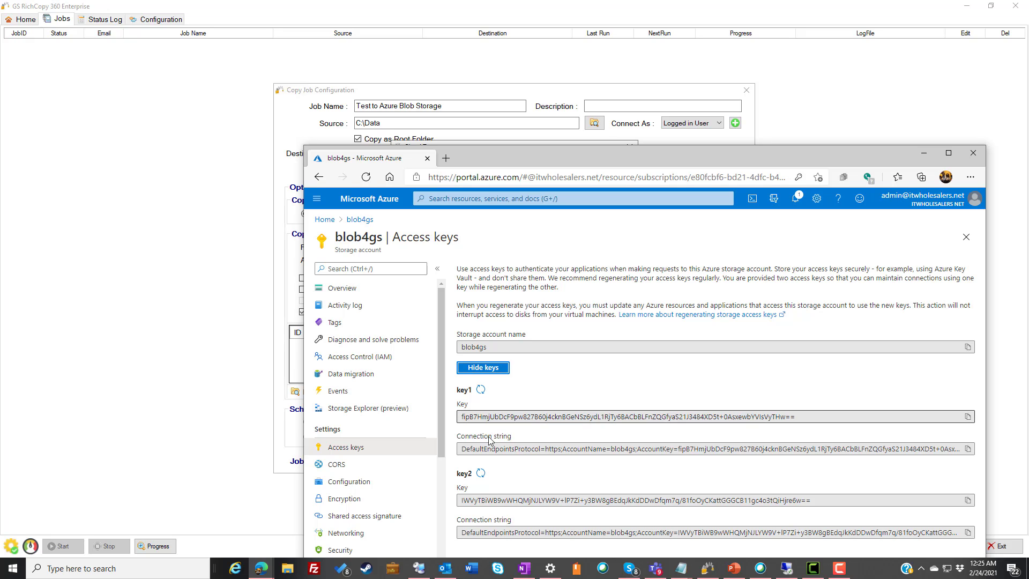
pyautogui.moveTo(818, 415); pyautogui.dragTo(381, 427)
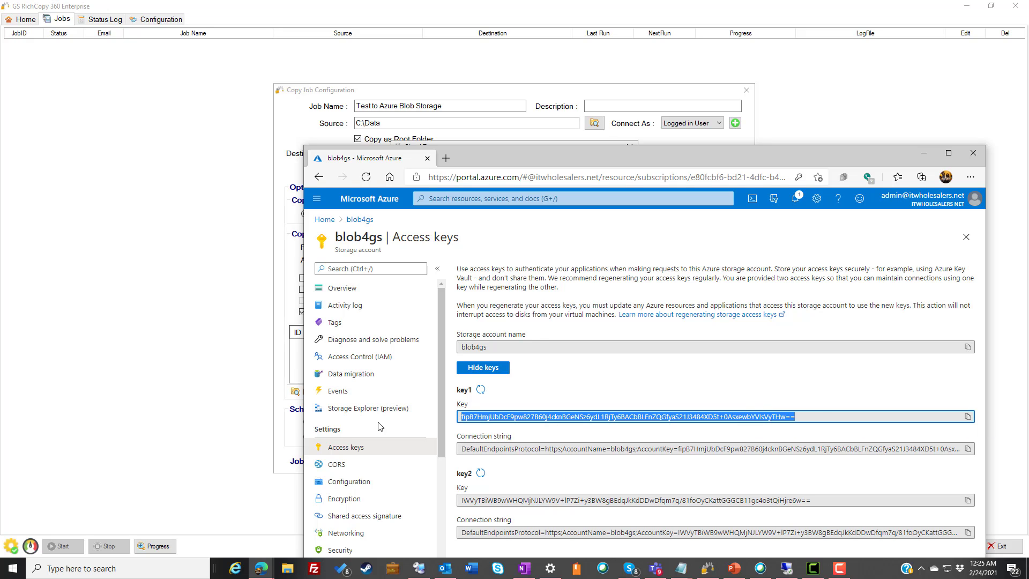
pyautogui.rightClick(512, 418)
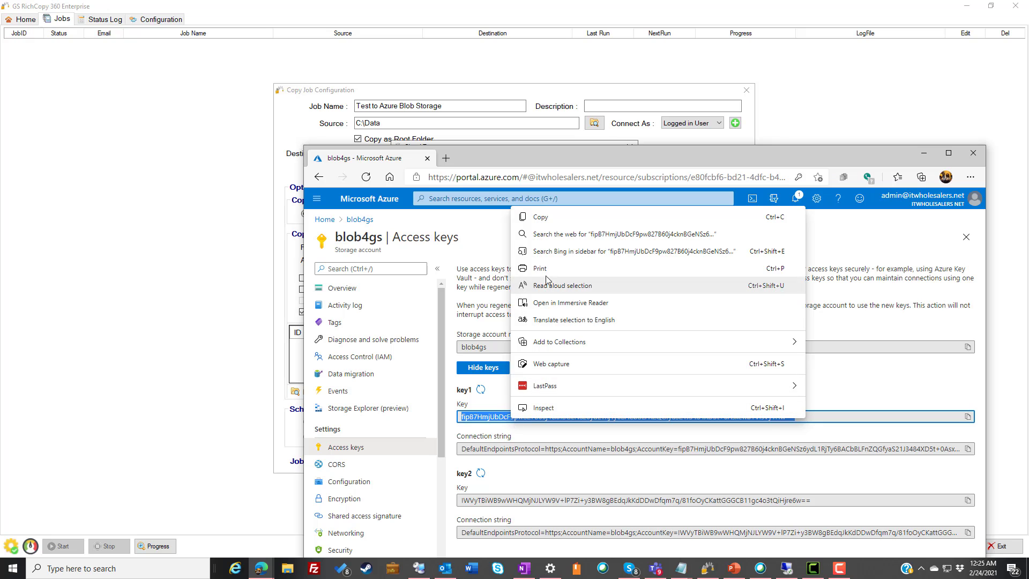
pyautogui.click(552, 218)
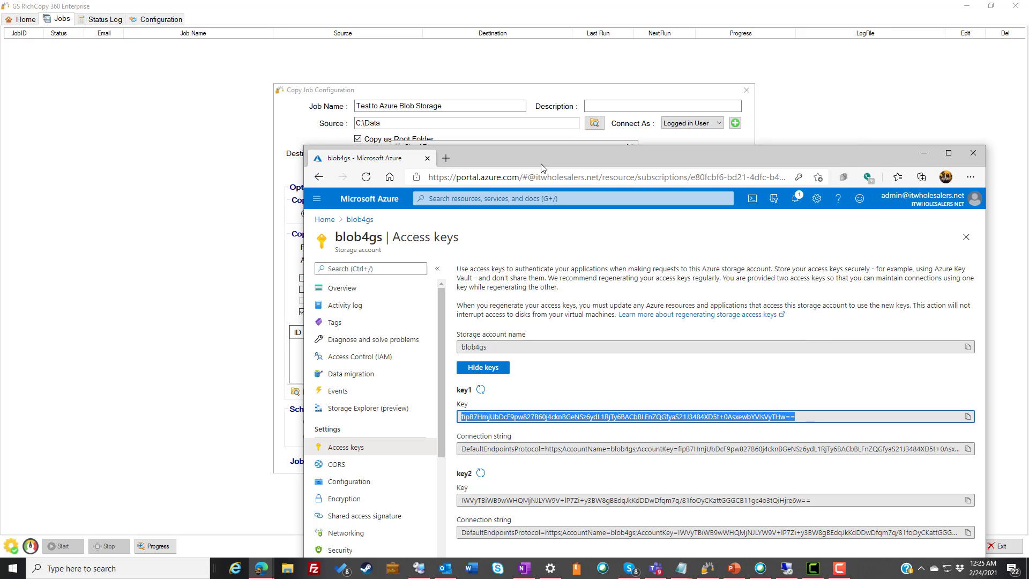
pyautogui.moveTo(541, 168); pyautogui.dragTo(530, 289)
pyautogui.click(520, 210)
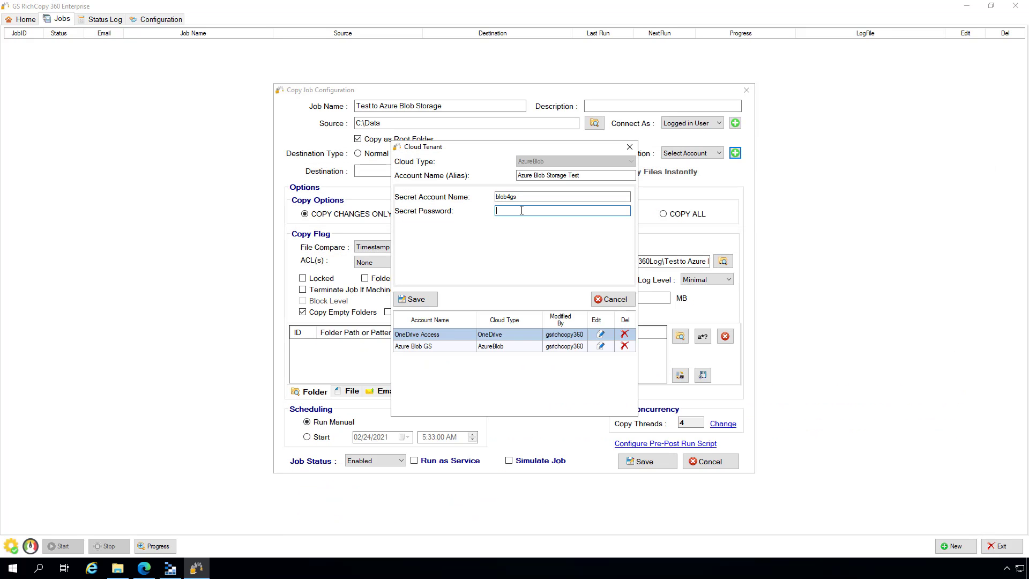
# - Paste the key1 access key as the Secret Password and save the Azure Blob account
pyautogui.hotkey('ctrl', 'v')
pyautogui.click(426, 302)
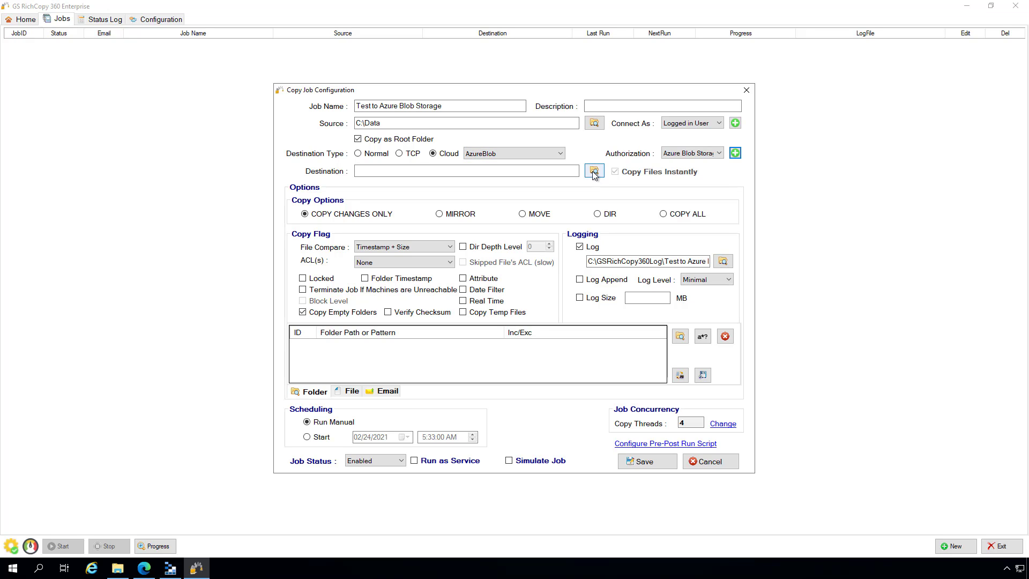
# - Browse Azure storage and pick Container-blob123 as the job's destination root
pyautogui.click(594, 171)
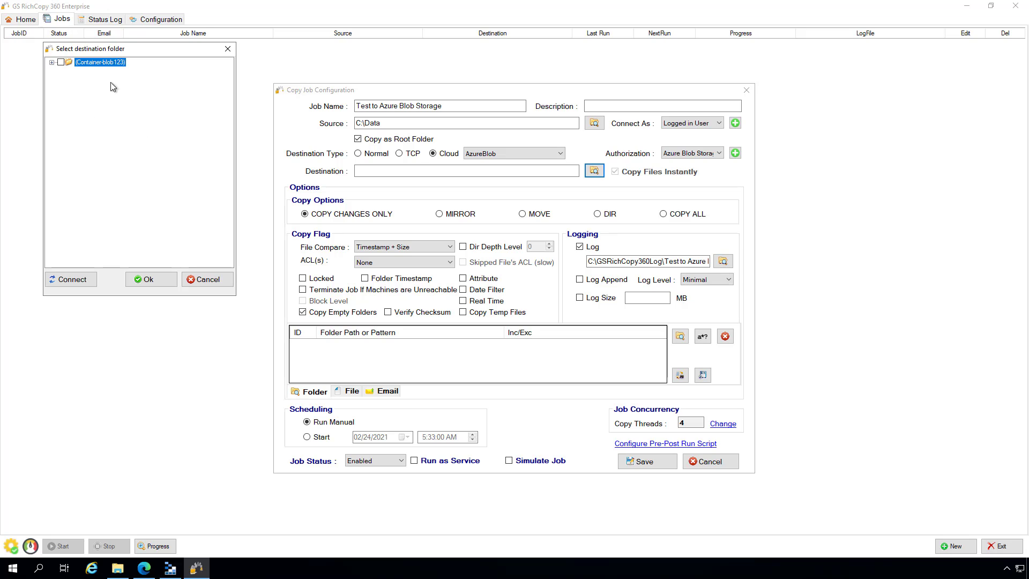
pyautogui.click(60, 63)
pyautogui.click(137, 280)
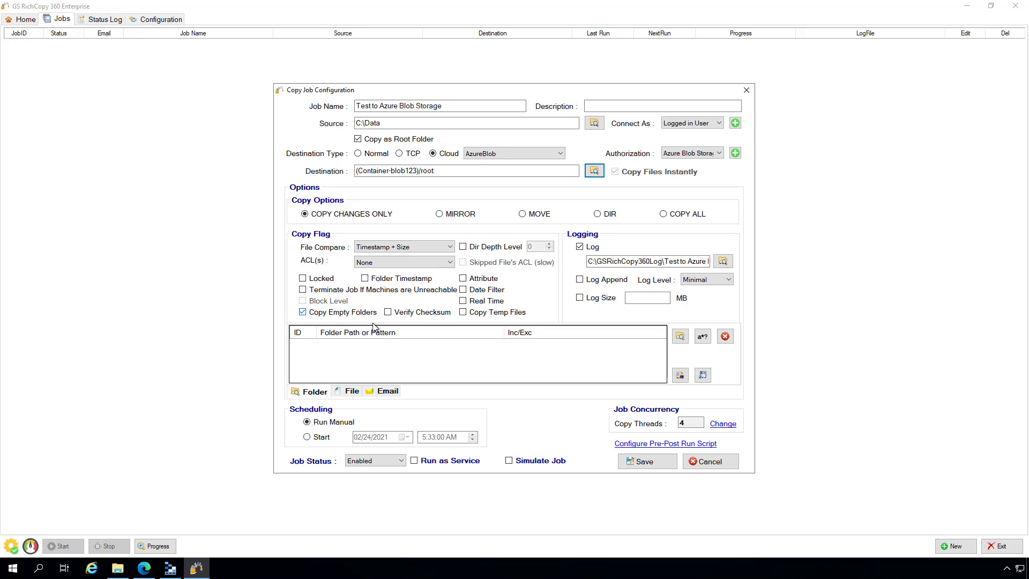
# - Raise the copy threads to 8 and save the job as job 108
pyautogui.click(686, 424)
pyautogui.moveTo(686, 425); pyautogui.dragTo(669, 425)
pyautogui.click(722, 424)
pyautogui.click(566, 193)
pyautogui.click(565, 192)
pyautogui.click(566, 193)
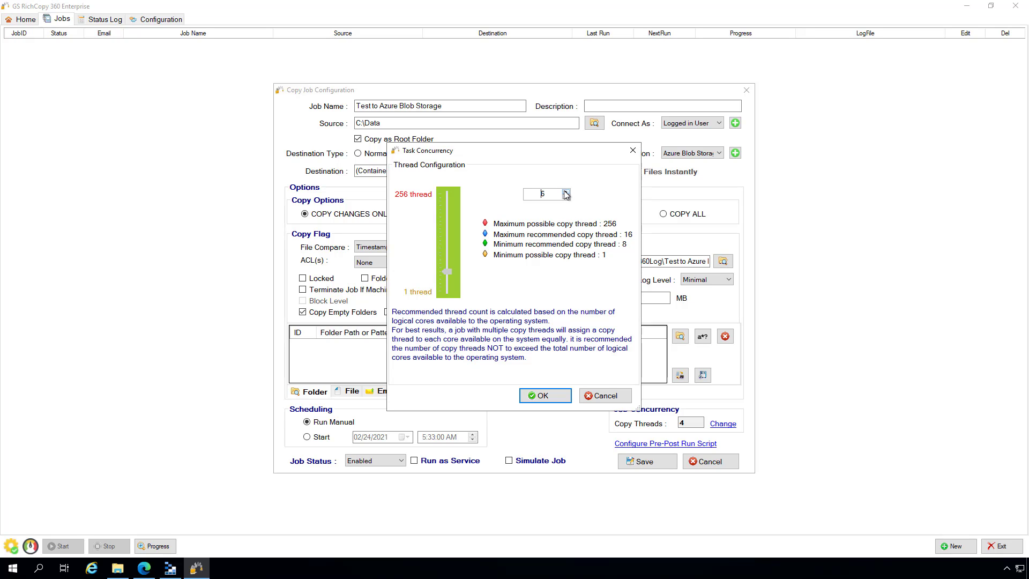
pyautogui.click(566, 192)
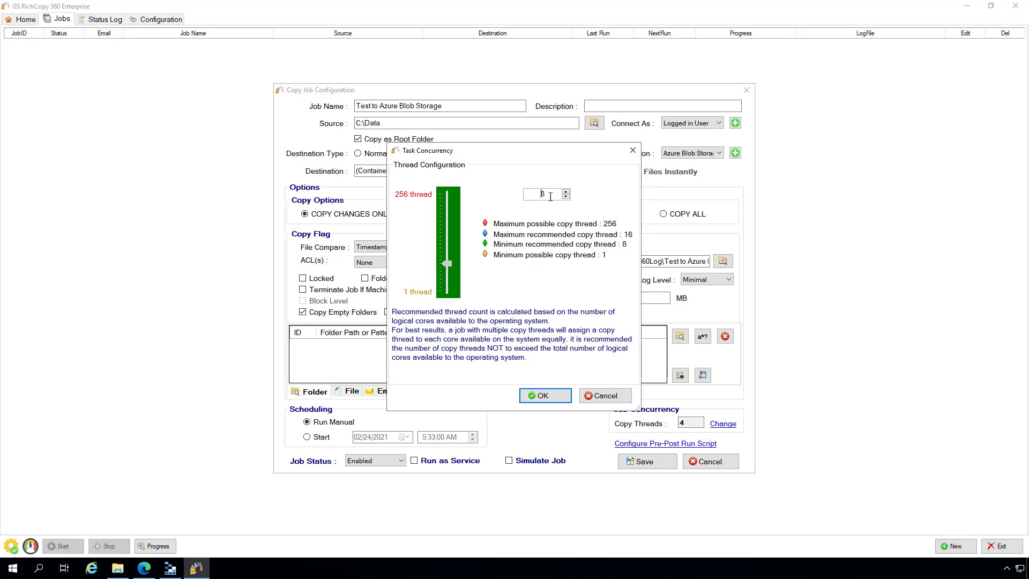
pyautogui.moveTo(549, 194); pyautogui.dragTo(540, 194)
pyautogui.click(542, 397)
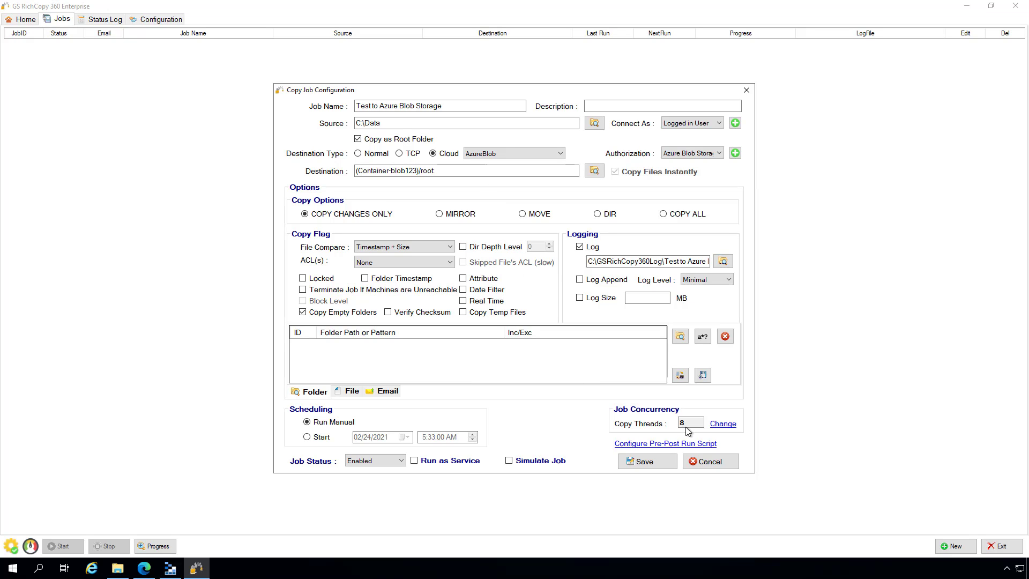
pyautogui.click(646, 461)
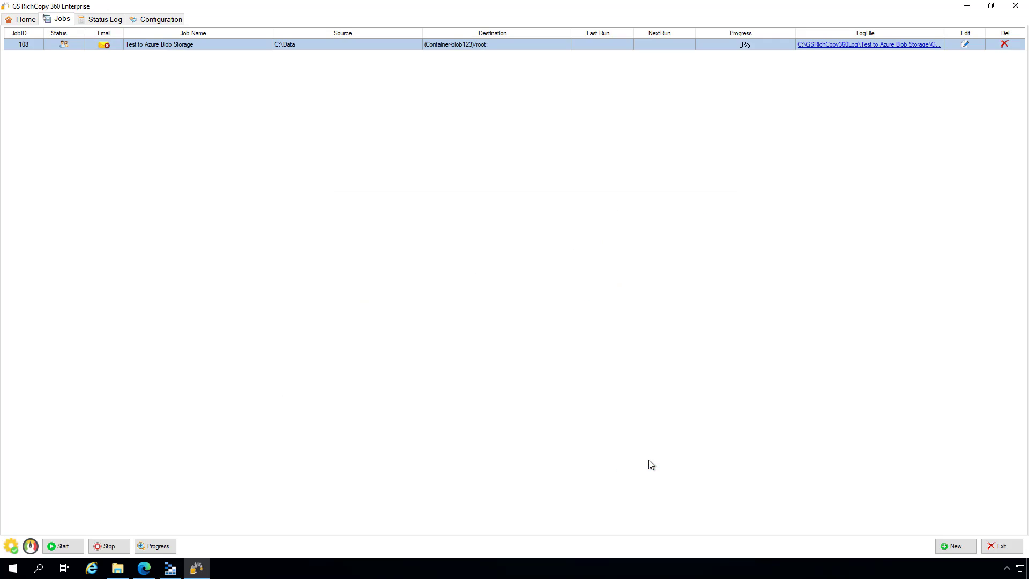
# - Run job 108 and follow its run details until 60 files copy with 0 errors
pyautogui.rightClick(390, 48)
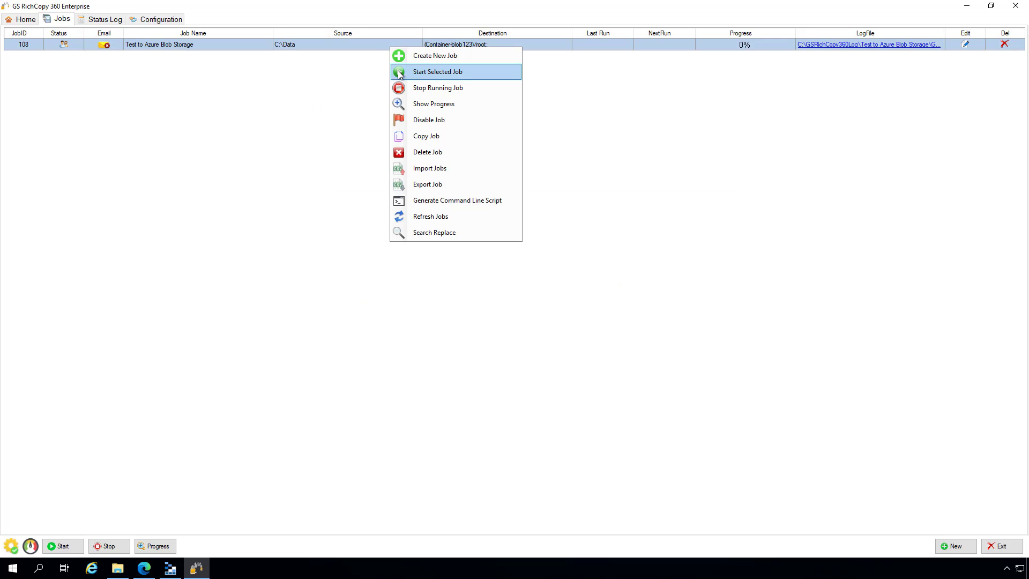
pyautogui.click(399, 72)
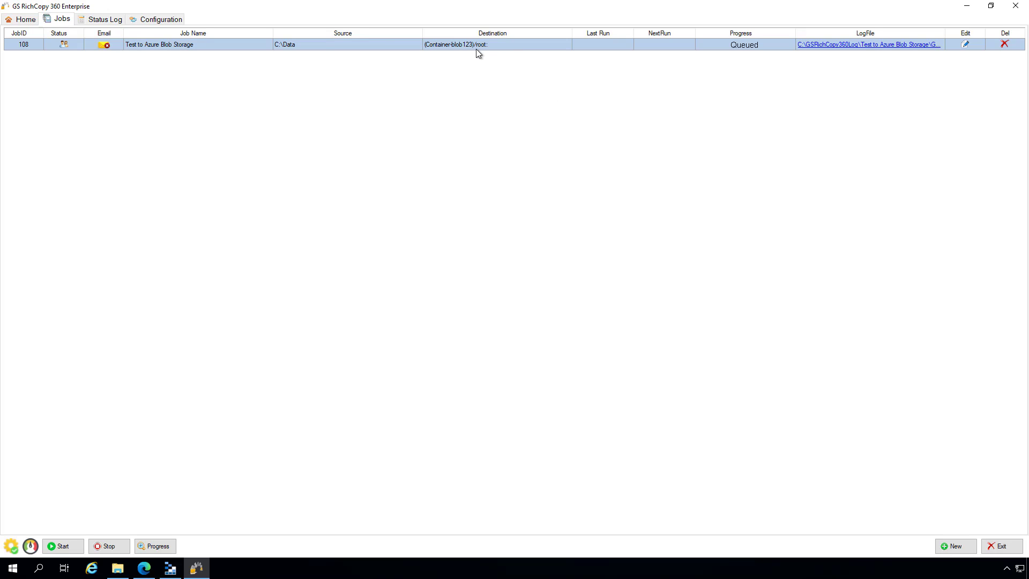
pyautogui.click(745, 48)
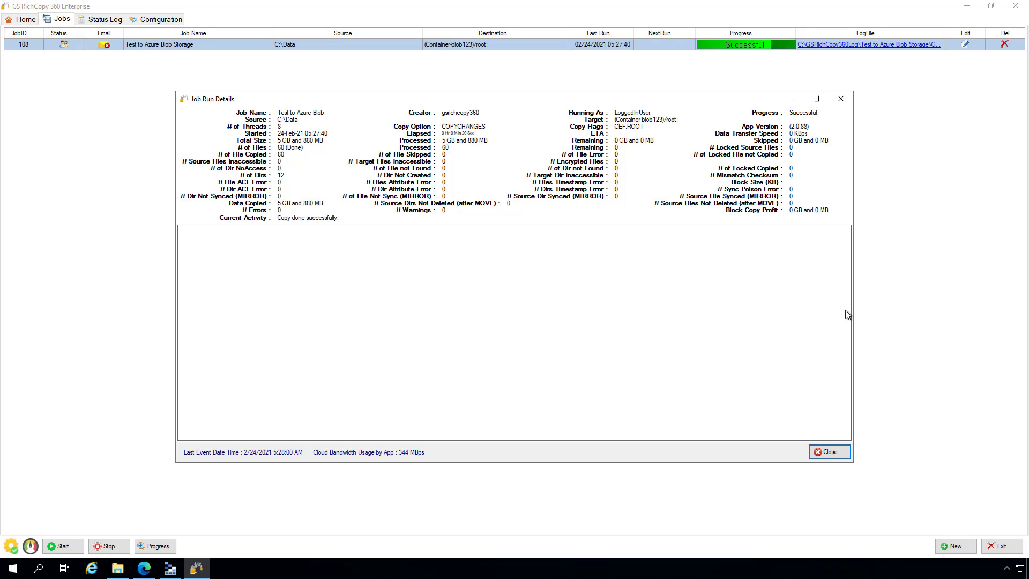
pyautogui.click(825, 452)
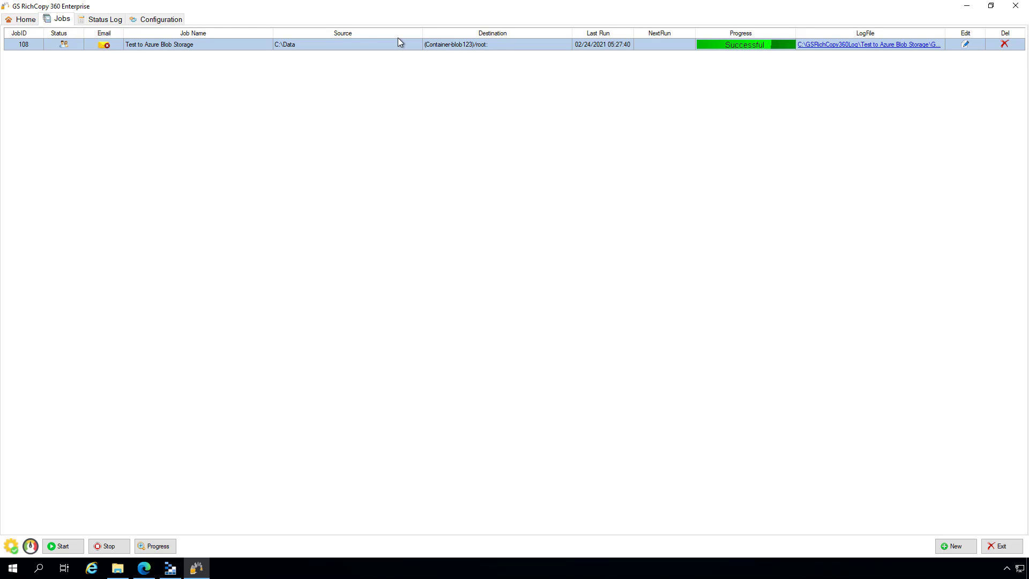
# - Raise Max Allowed Cloud Bandwidth to 20 MB in Configuration and acknowledge the restart notice
pyautogui.click(162, 20)
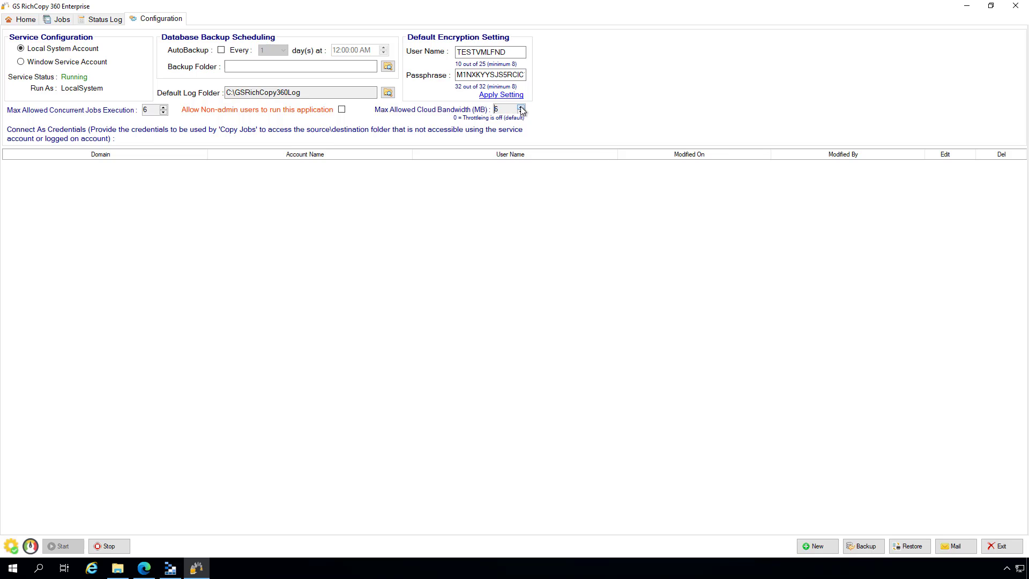
pyautogui.click(520, 108)
pyautogui.click(520, 108)
pyautogui.click(520, 108)
pyautogui.doubleClick(504, 110)
pyautogui.click(62, 20)
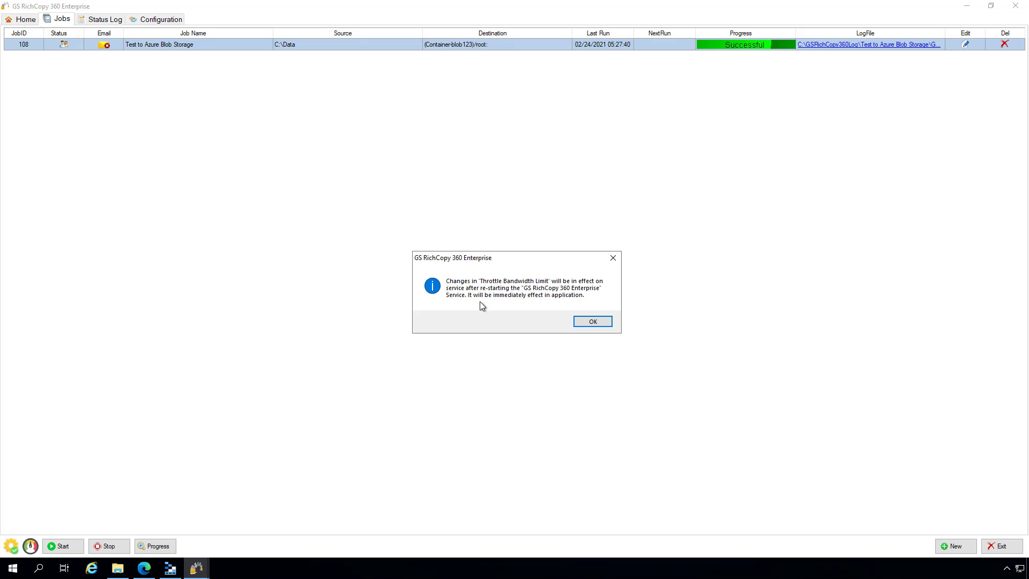
pyautogui.click(593, 321)
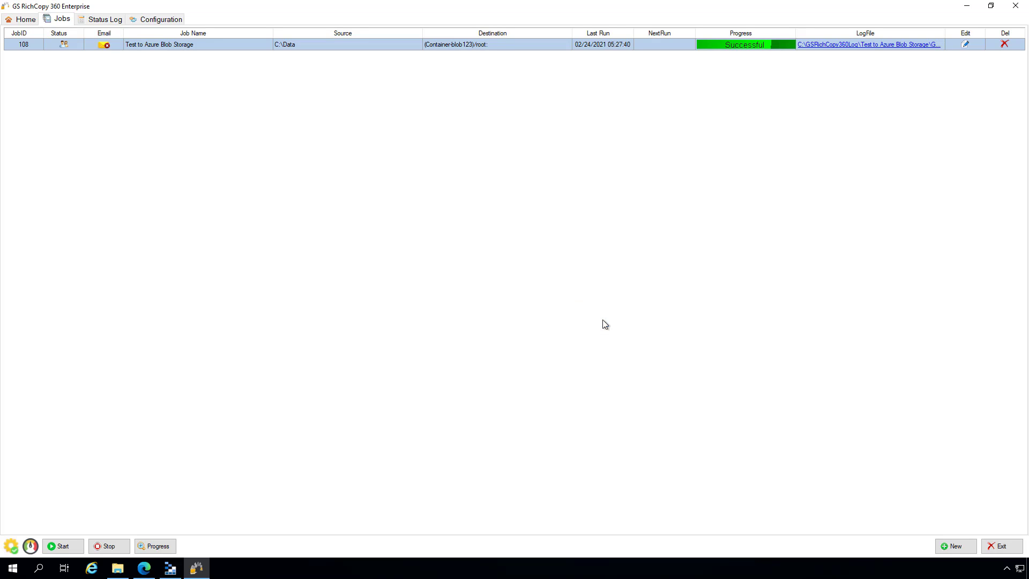
# - Open job 108 for editing and rename the C:\Data folder to Data2 in File Explorer
pyautogui.doubleClick(333, 45)
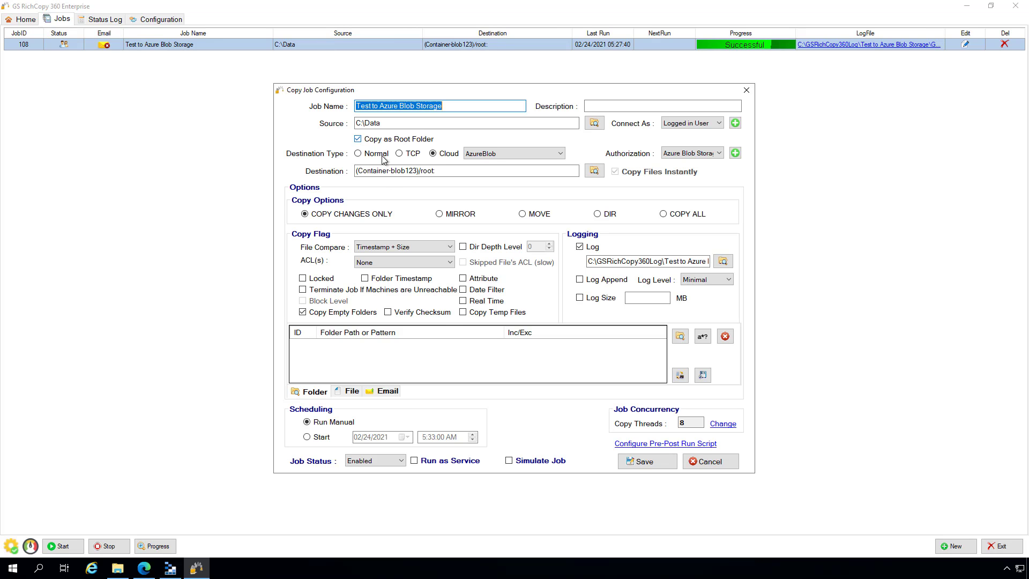
pyautogui.moveTo(427, 464)
pyautogui.click(122, 567)
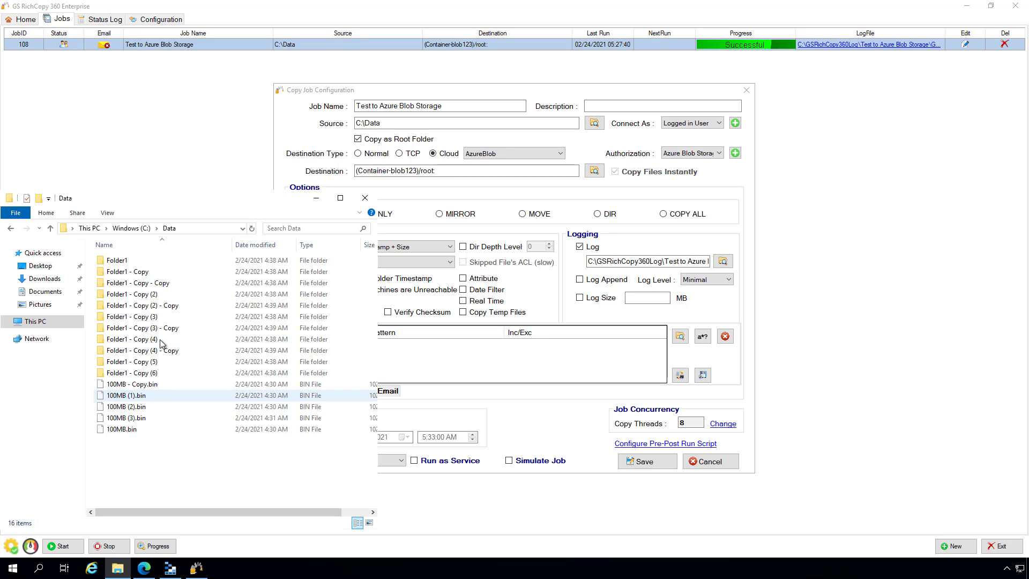
pyautogui.click(131, 228)
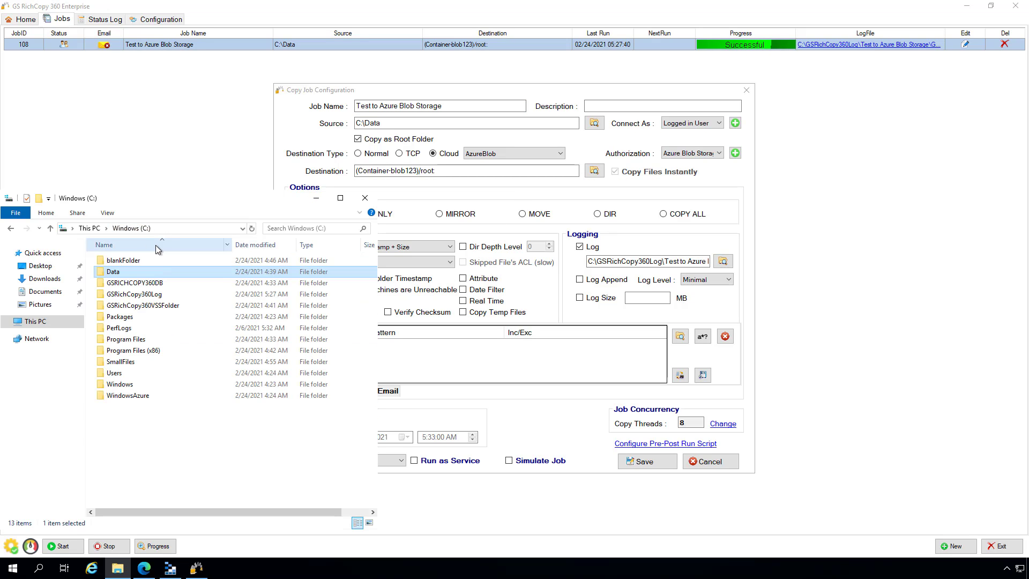
pyautogui.click(128, 271)
pyautogui.write('2')
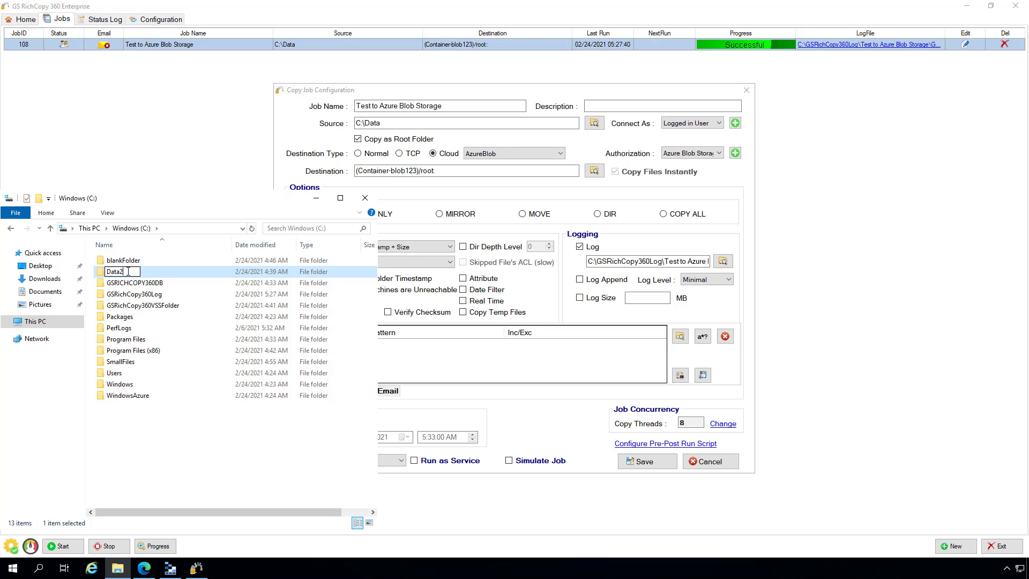
pyautogui.click(186, 439)
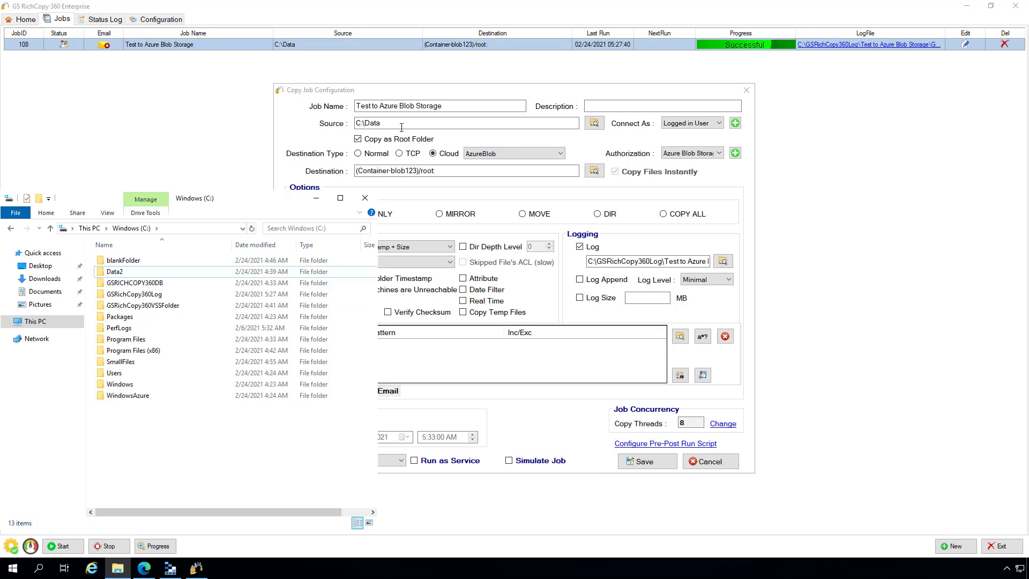
# - Change job 108's source path to C:\Data2
pyautogui.click(317, 201)
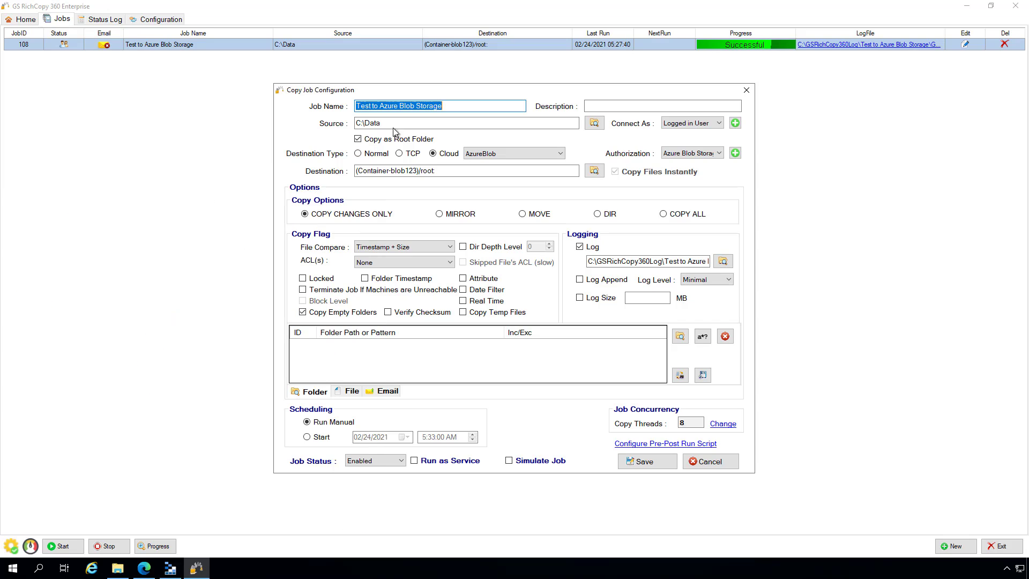
pyautogui.click(397, 124)
pyautogui.write('2')
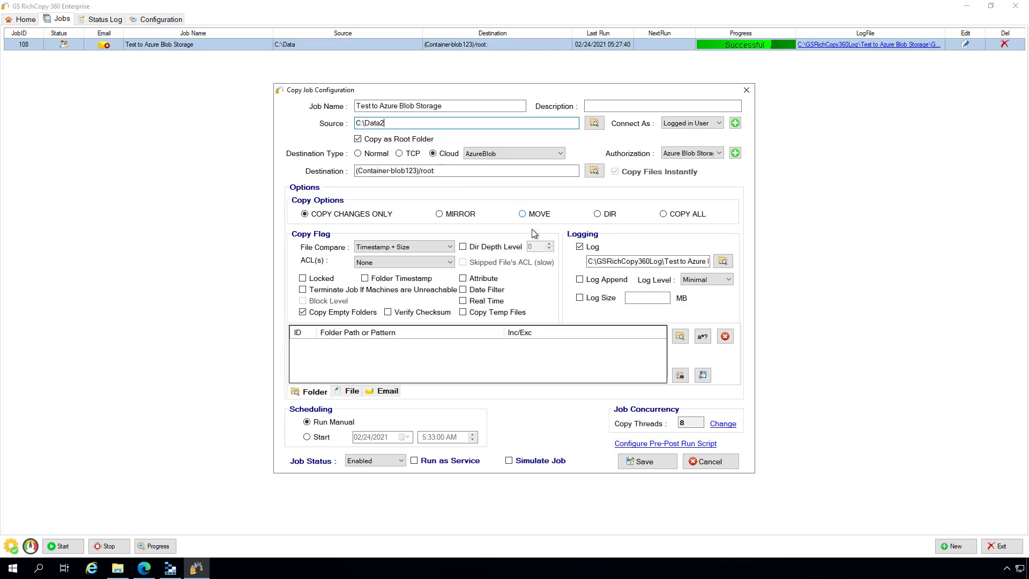
# - Save job 108 with source C:\Data2, start it again, and open its Job Run Details
pyautogui.click(644, 464)
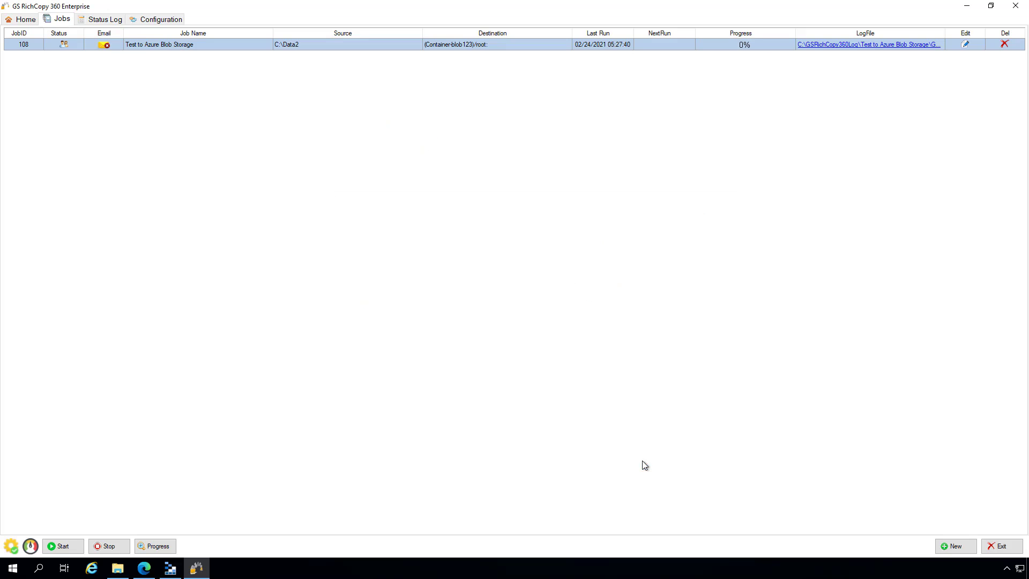
pyautogui.rightClick(450, 47)
pyautogui.click(458, 72)
pyautogui.doubleClick(755, 51)
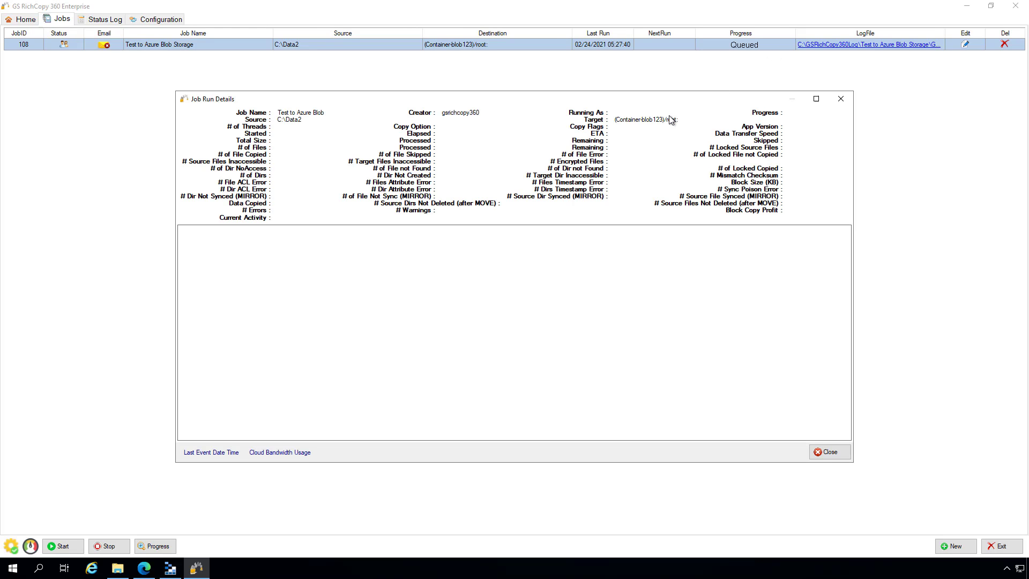